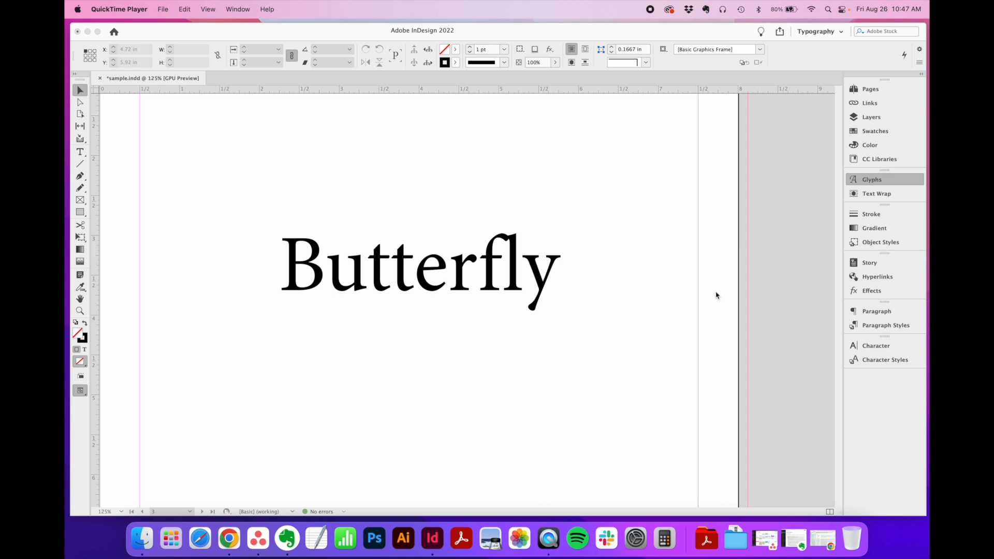
# - Switch to InDesign with its Glyphs panel showing and look up the commands that open that panel
pyautogui.click(716, 295)
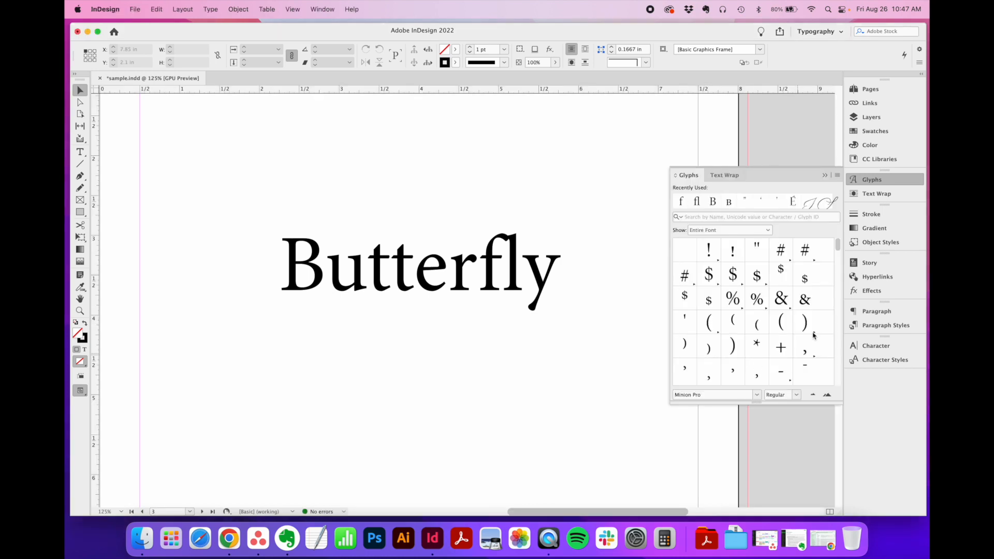
pyautogui.click(211, 9)
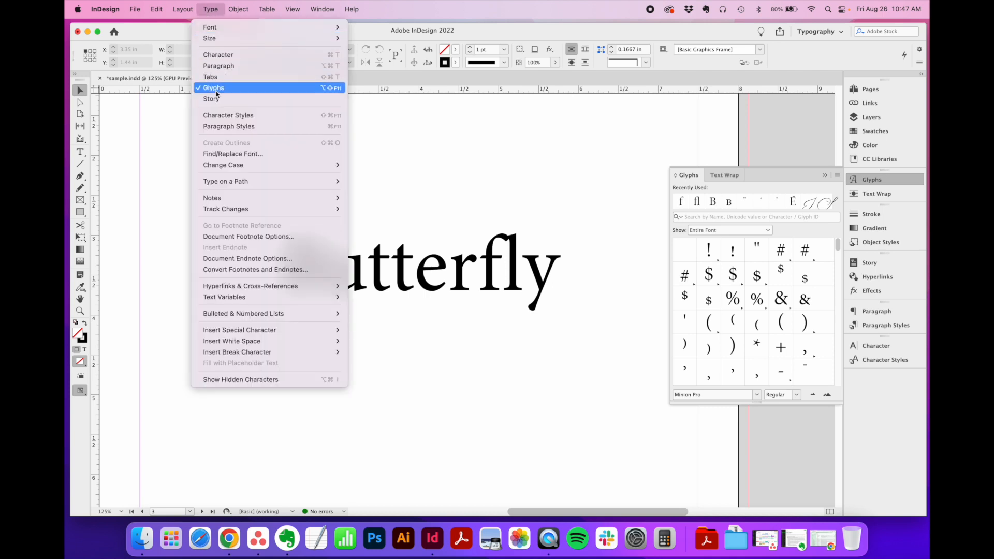
pyautogui.moveTo(328, 9)
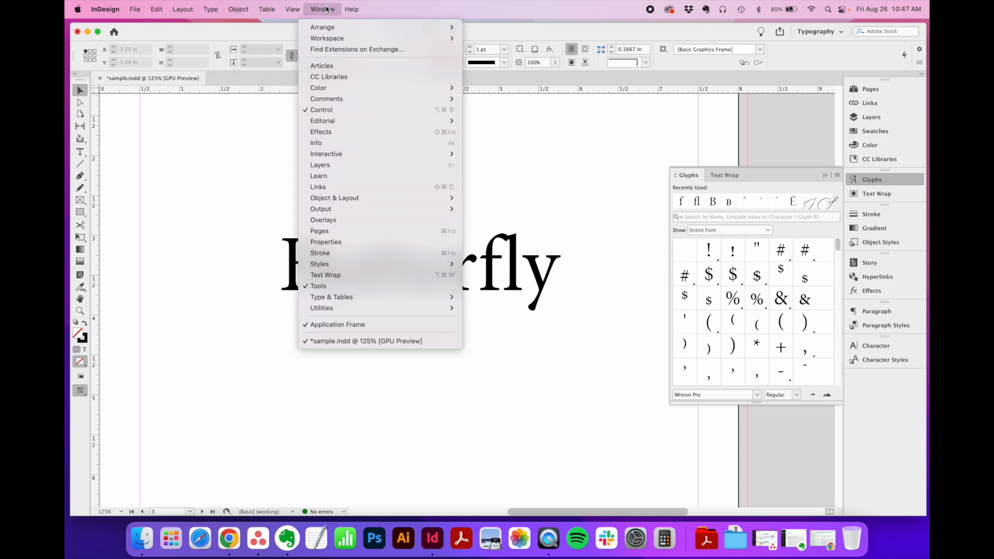
pyautogui.moveTo(331, 297)
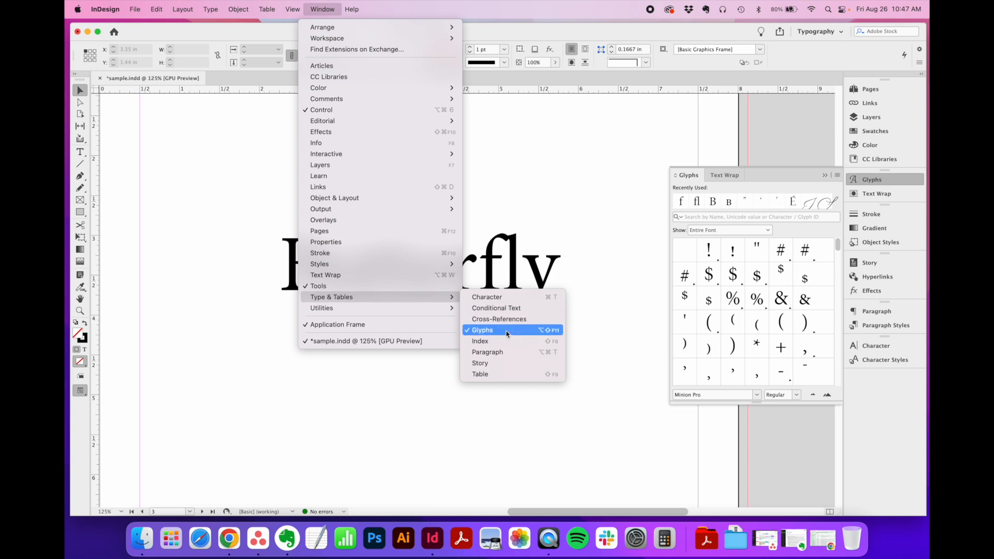
pyautogui.click(634, 262)
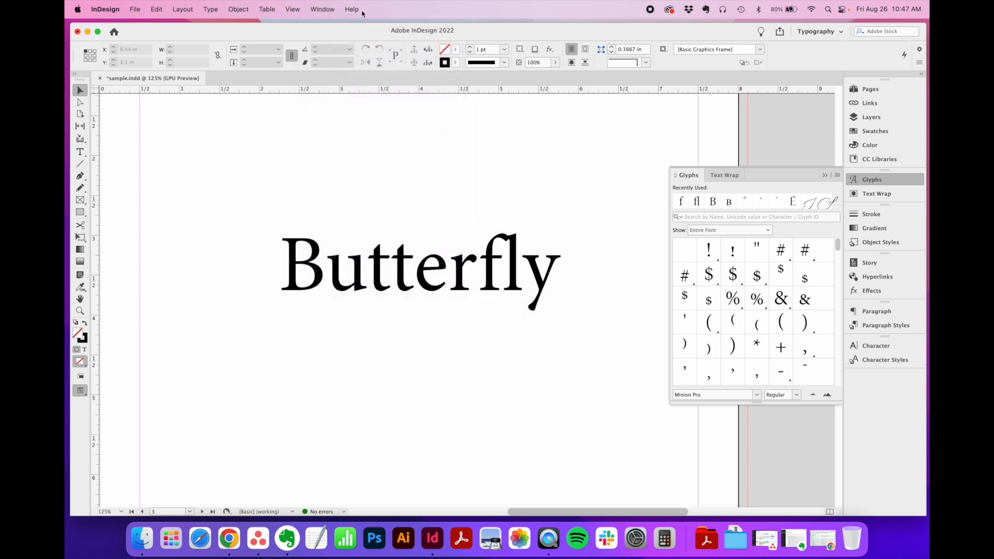
pyautogui.click(322, 8)
pyautogui.click(137, 10)
# - Review the glyph categories available for filtering the Minion Pro character set, keeping Entire Font
pyautogui.click(735, 231)
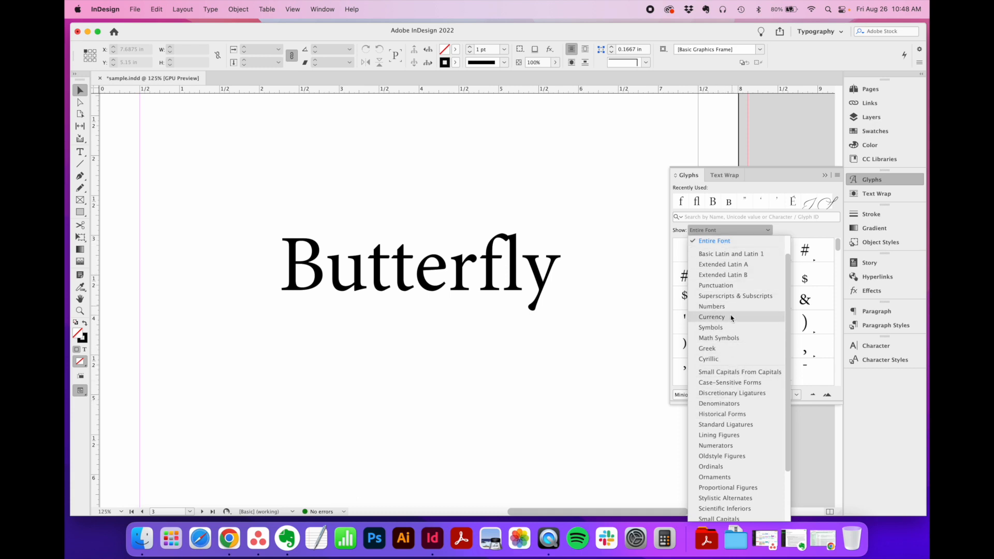
pyautogui.scroll(-3, 741, 378)
pyautogui.scroll(3, 741, 378)
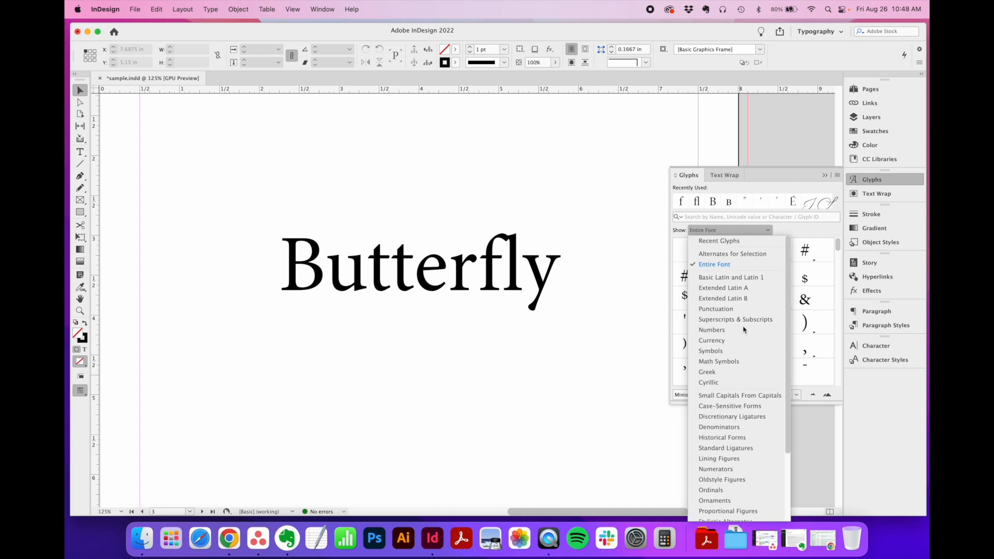
pyautogui.click(804, 237)
# - Examine the full Minion Pro glyph set, including small capitals, ligatures, currency symbols and accented letters
pyautogui.scroll(-10, 763, 281)
pyautogui.scroll(-10, 764, 281)
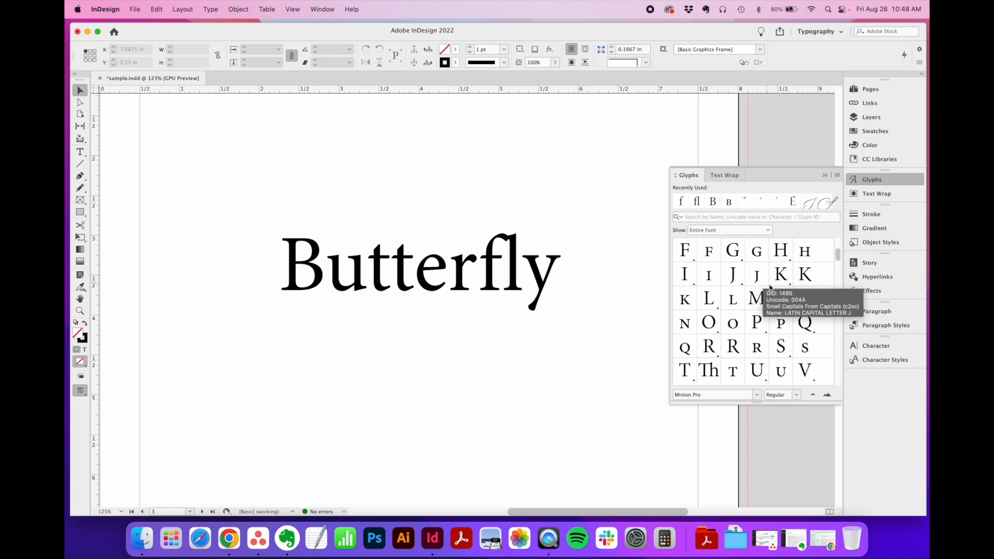
pyautogui.scroll(-6, 817, 315)
pyautogui.scroll(-6, 816, 315)
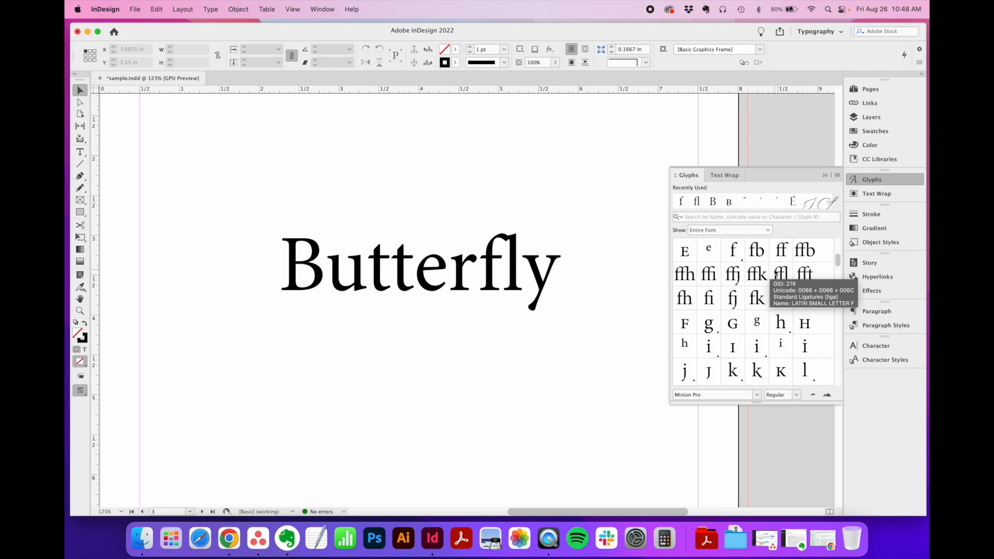
pyautogui.scroll(-10, 775, 273)
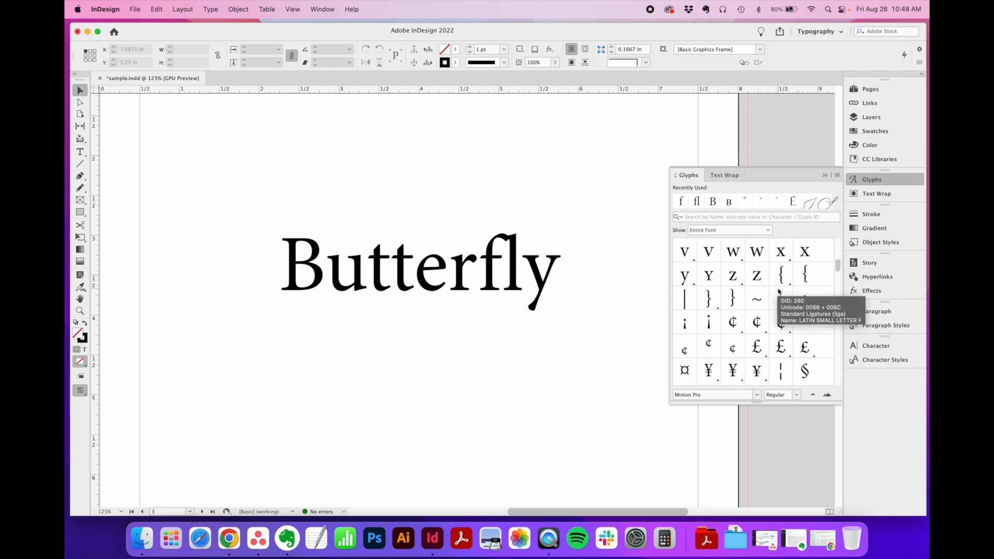
pyautogui.scroll(-12, 779, 292)
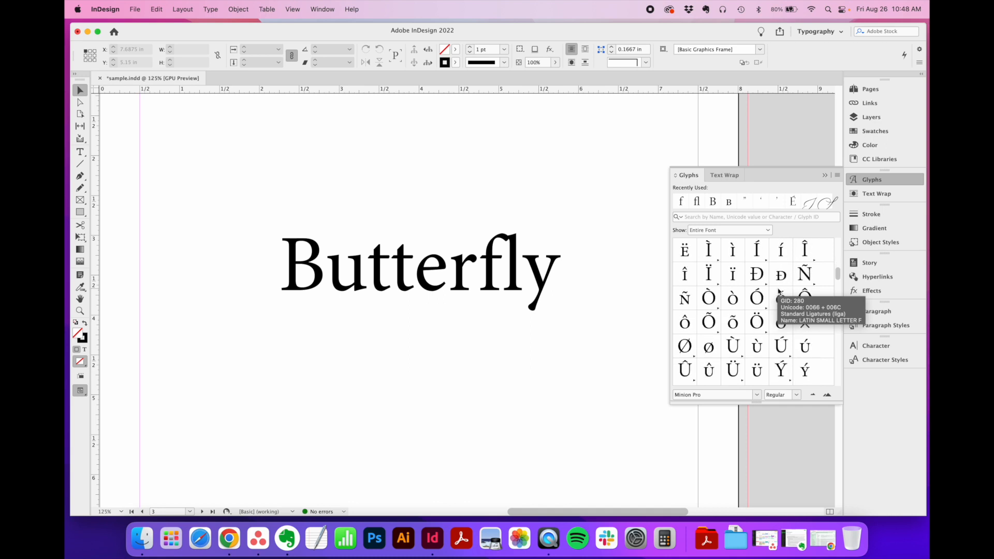
pyautogui.scroll(-12, 780, 291)
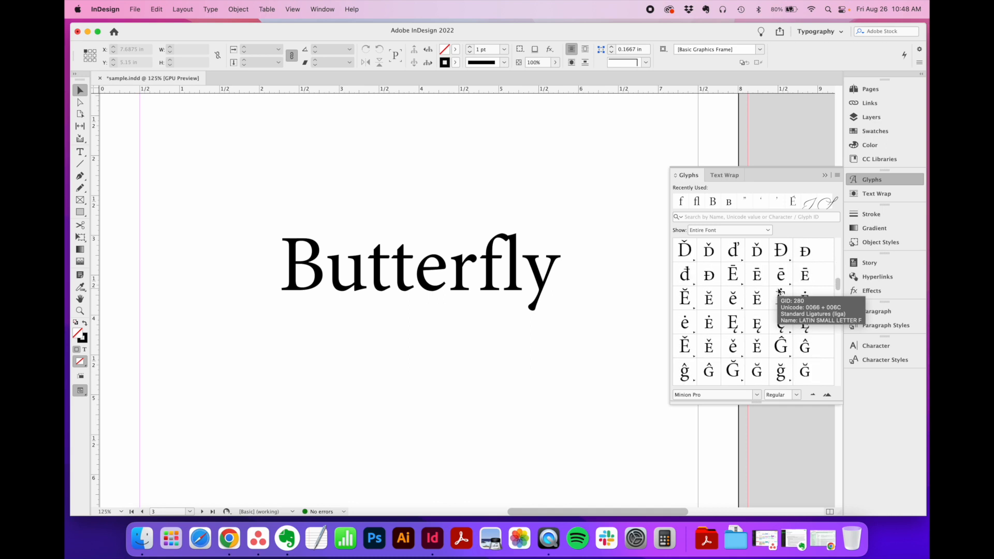
pyautogui.scroll(-12, 779, 291)
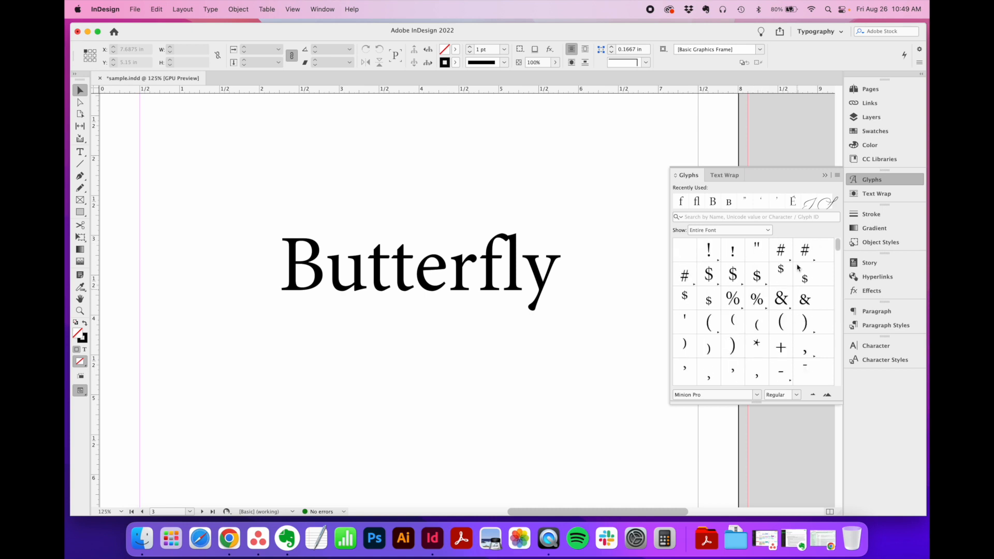
# - Show the Museo font's glyphs in the Glyphs panel and browse through them
pyautogui.click(757, 396)
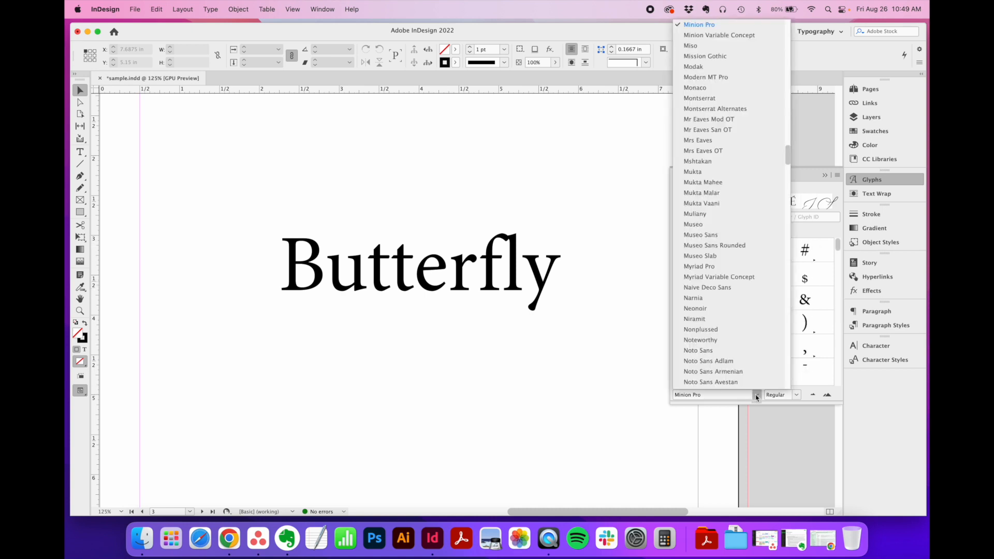
pyautogui.click(724, 224)
pyautogui.scroll(-10, 777, 322)
pyautogui.scroll(-3, 780, 310)
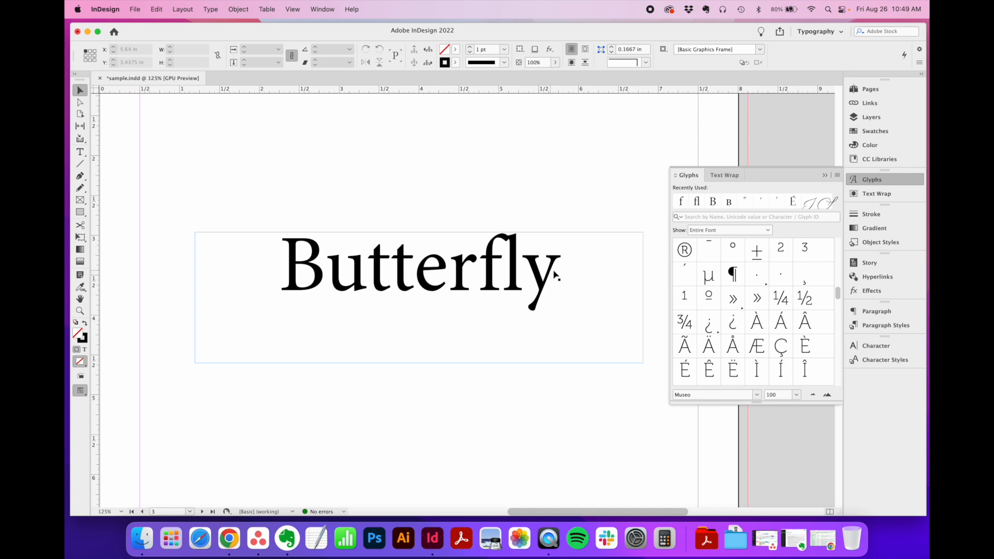
# - Set the font shown in the Glyphs panel back to Minion Pro Regular
pyautogui.click(757, 395)
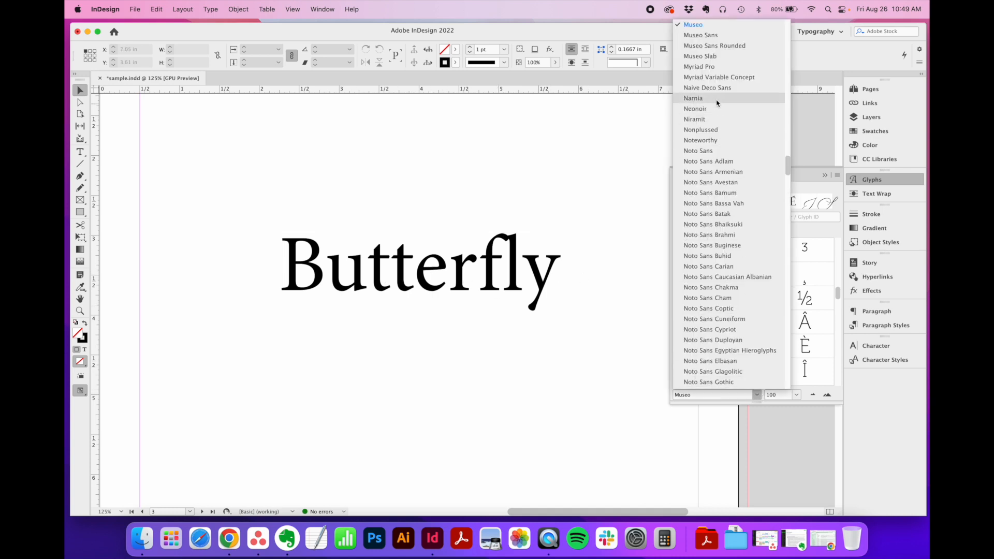
pyautogui.scroll(5, 712, 75)
pyautogui.click(711, 74)
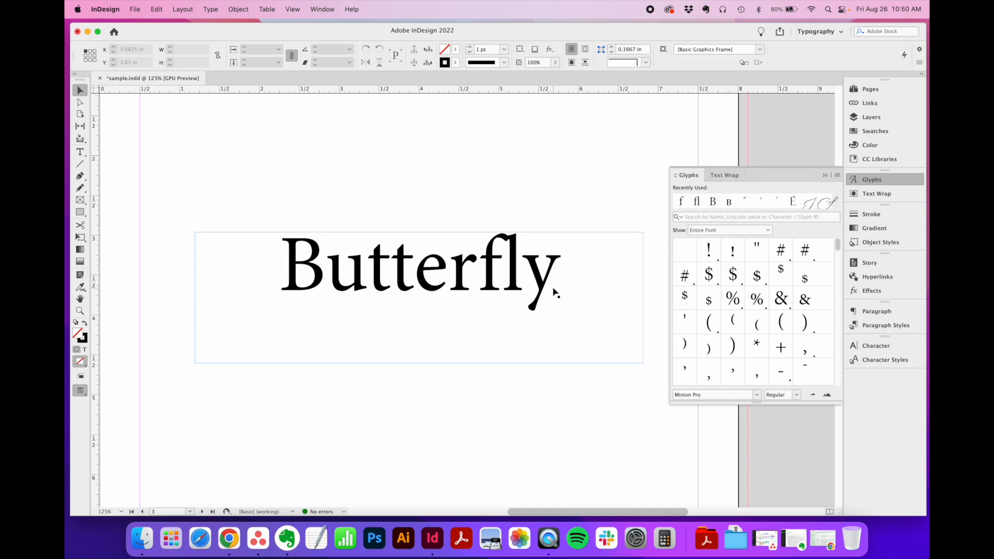
# - Insert the Minion Pro exclamation mark glyph at the end of the word "Butterfly"
pyautogui.doubleClick(503, 280)
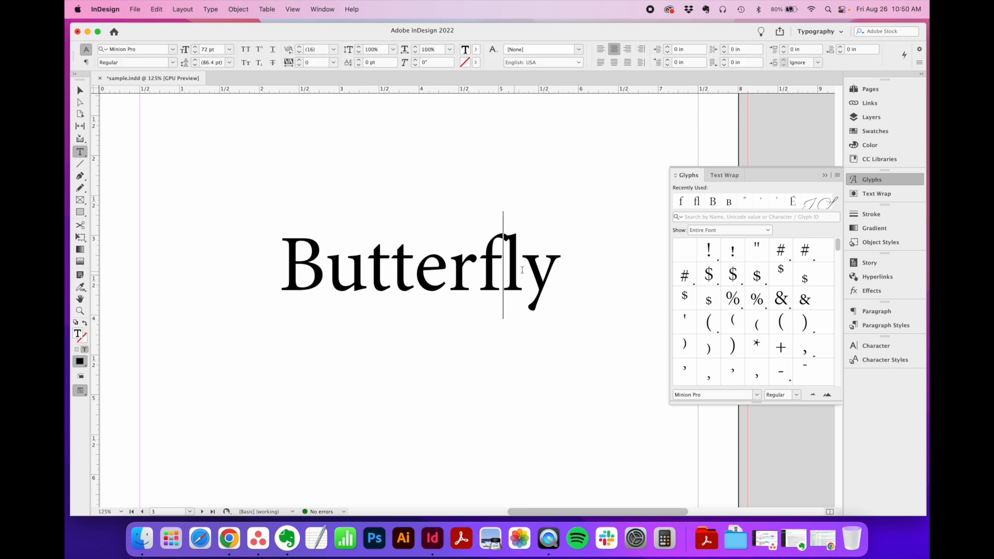
pyautogui.click(556, 268)
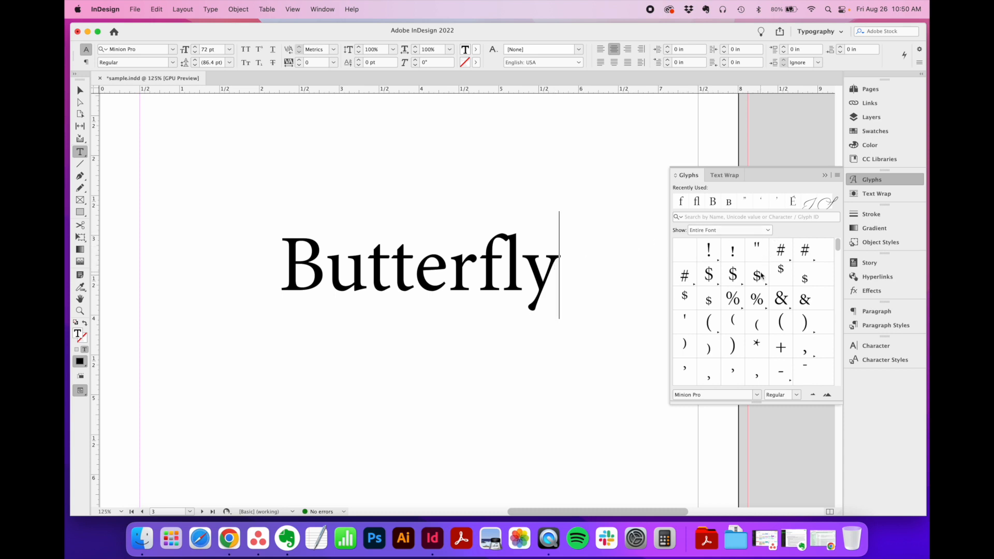
pyautogui.doubleClick(710, 256)
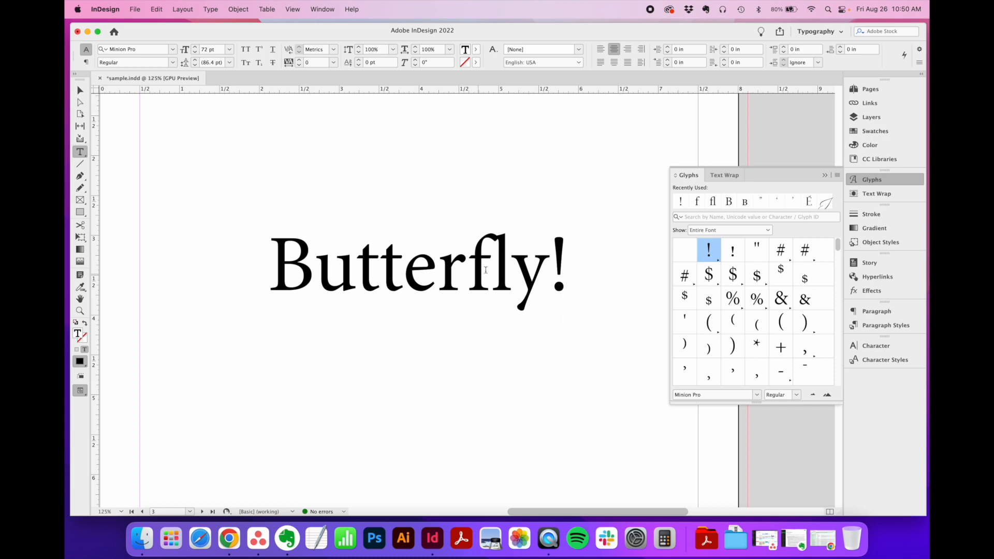
# - Replace the letters "fl" in "Butterfly!" with the suggested fl ligature glyph and deselect the text
pyautogui.moveTo(509, 264); pyautogui.dragTo(495, 263)
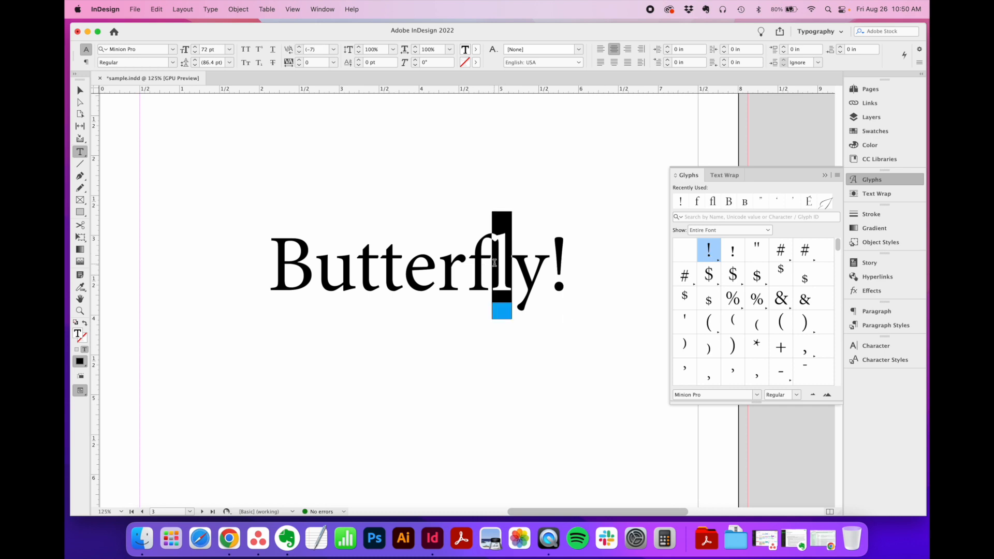
pyautogui.click(503, 261)
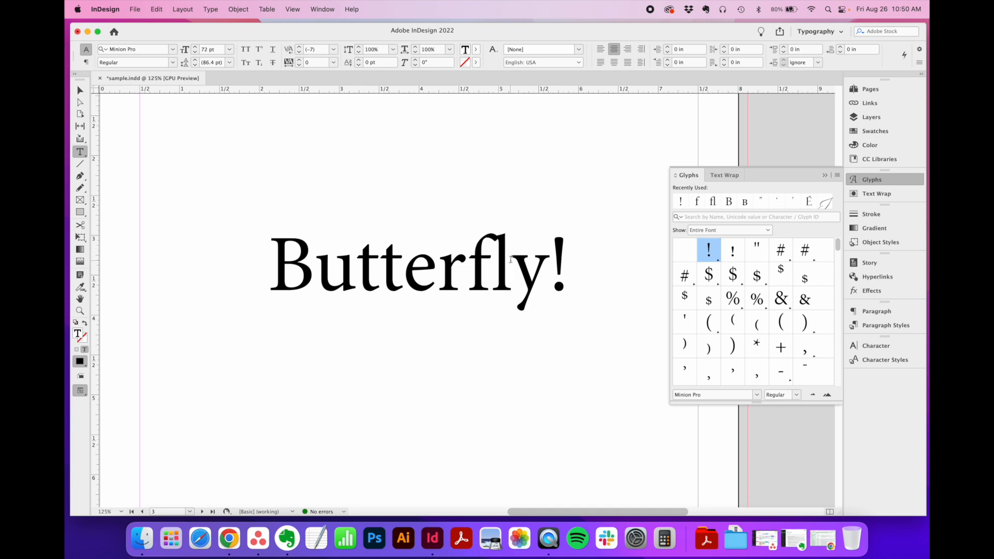
pyautogui.moveTo(502, 259); pyautogui.dragTo(468, 262)
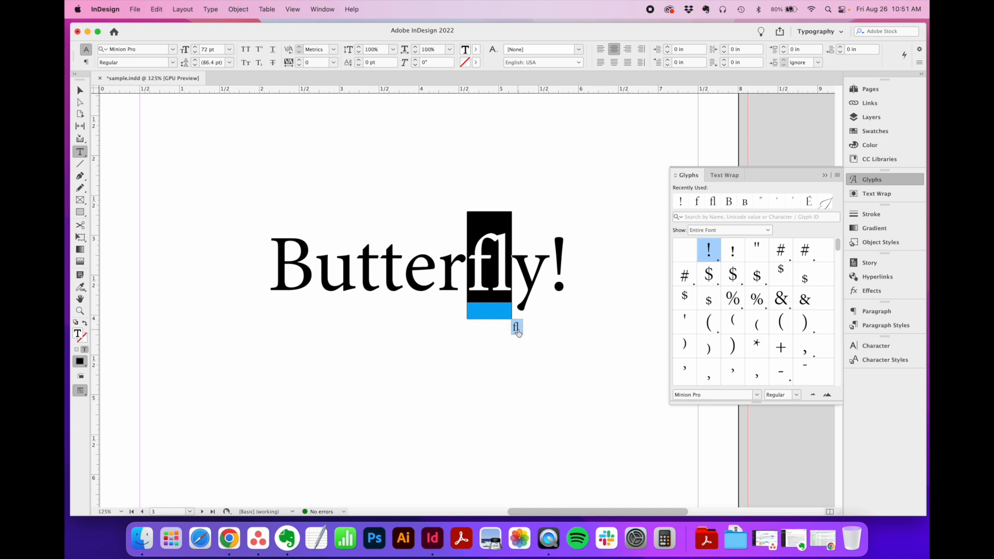
pyautogui.moveTo(518, 328)
pyautogui.click(517, 328)
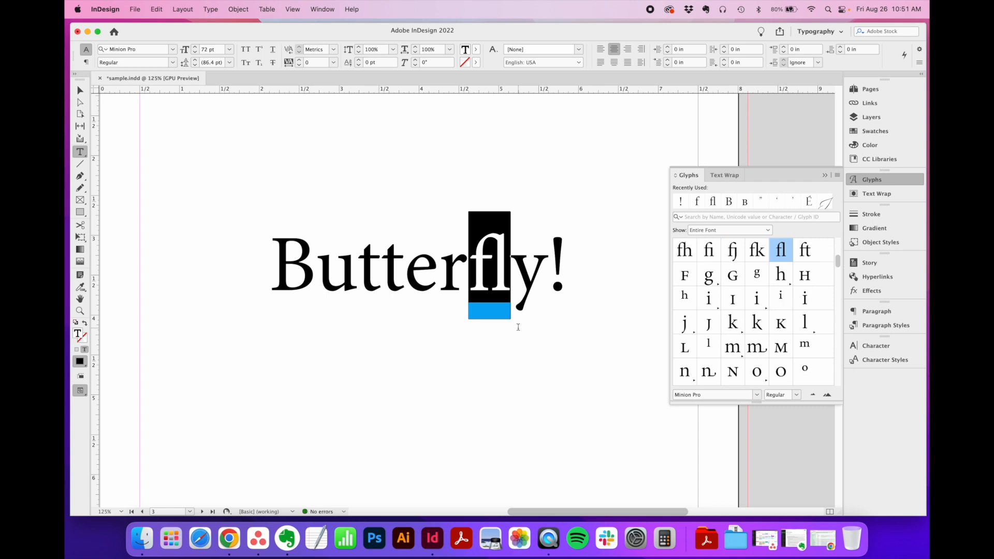
pyautogui.press('Right')
# - Look at the alternate glyphs offered for the letter "e" in "Butterfly!" without applying one
pyautogui.click(408, 269)
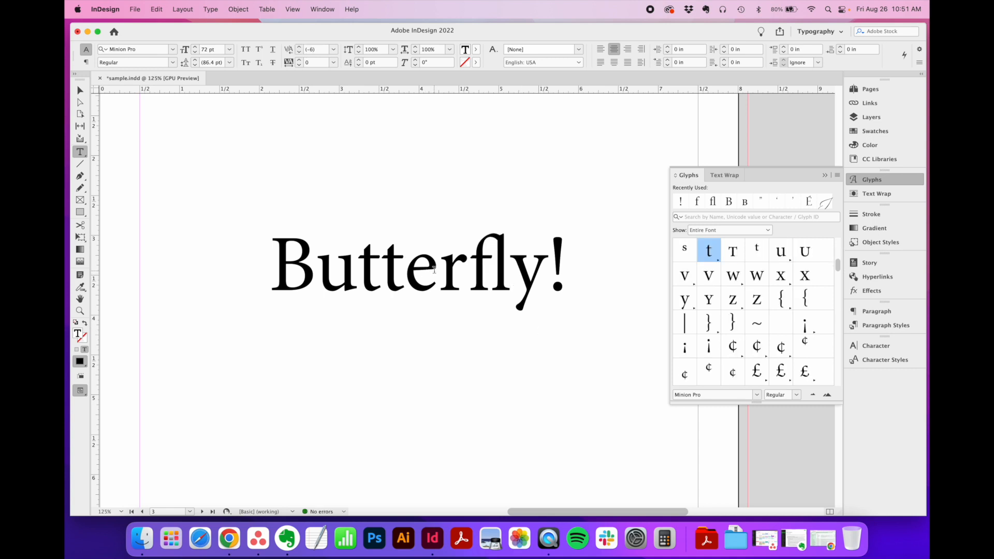
pyautogui.moveTo(426, 270); pyautogui.dragTo(409, 272)
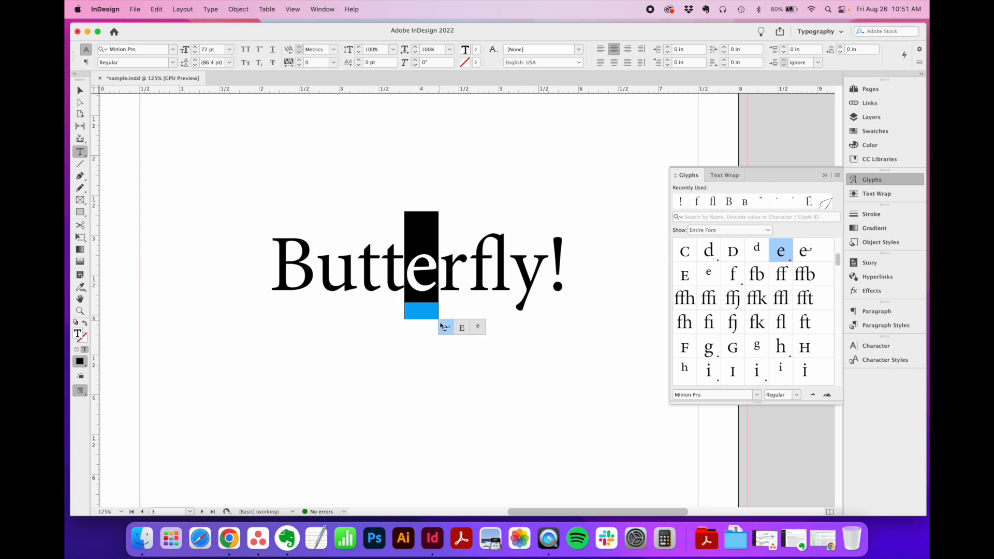
pyautogui.click(439, 274)
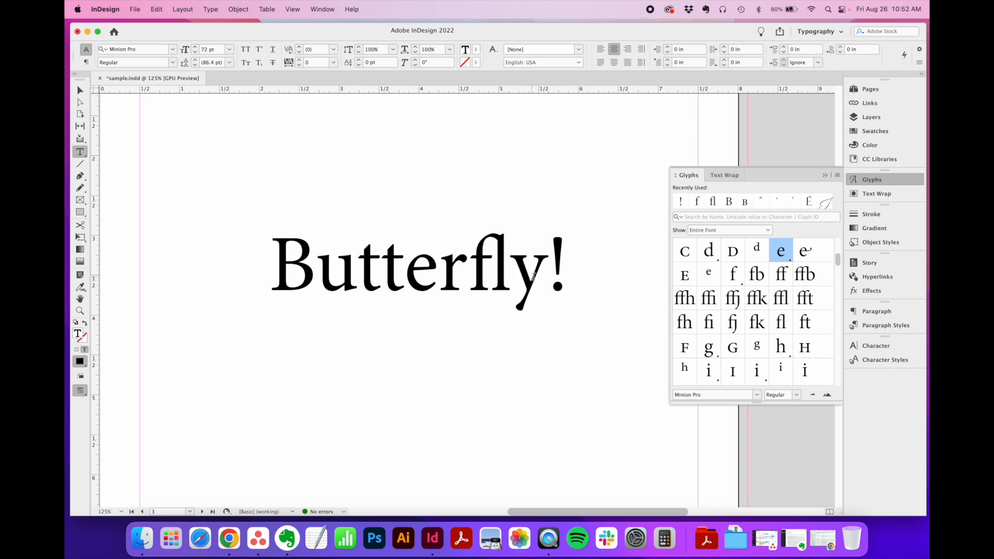
# - Delete the exclamation mark at the end of "Butterfly!"
pyautogui.click(562, 272)
pyautogui.press('BackSpace')
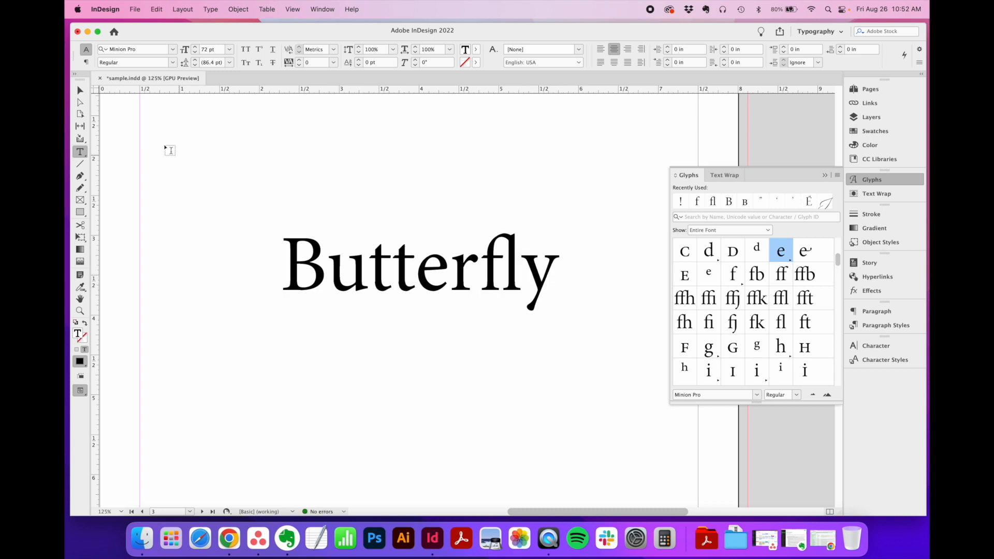
# - Set the font of the "Butterfly" text frame to Beloved Script Regular
pyautogui.click(80, 90)
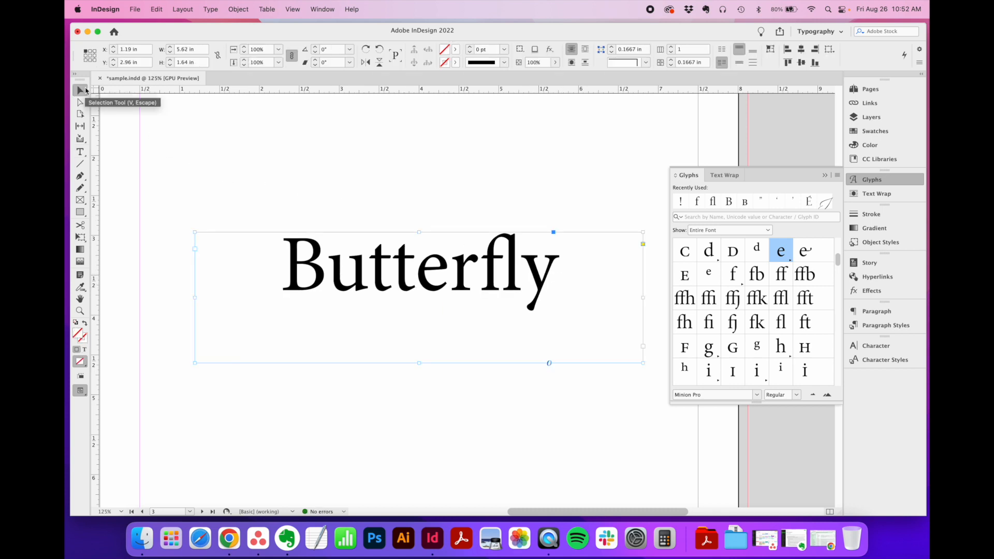
pyautogui.click(870, 346)
pyautogui.click(751, 357)
pyautogui.write('bel')
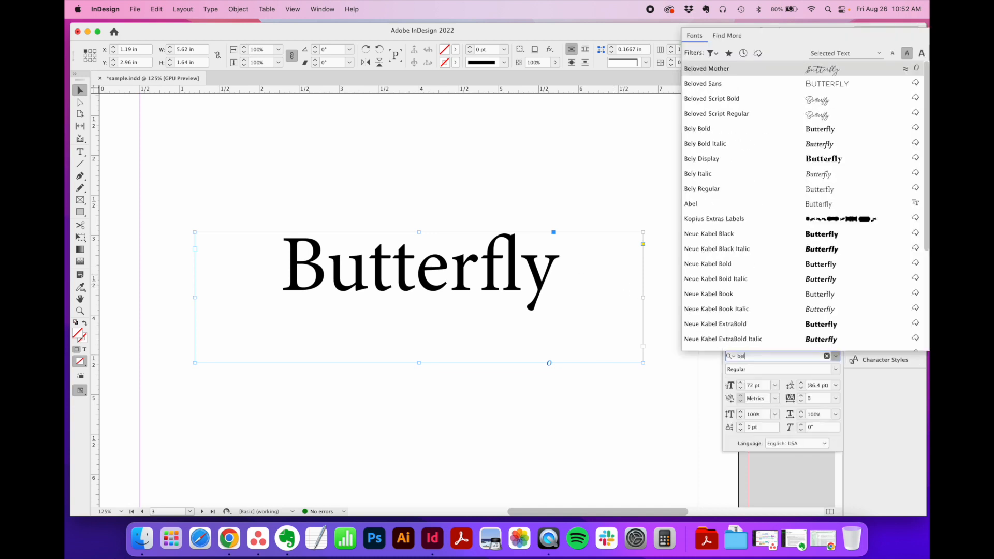
pyautogui.write('oved')
pyautogui.click(716, 343)
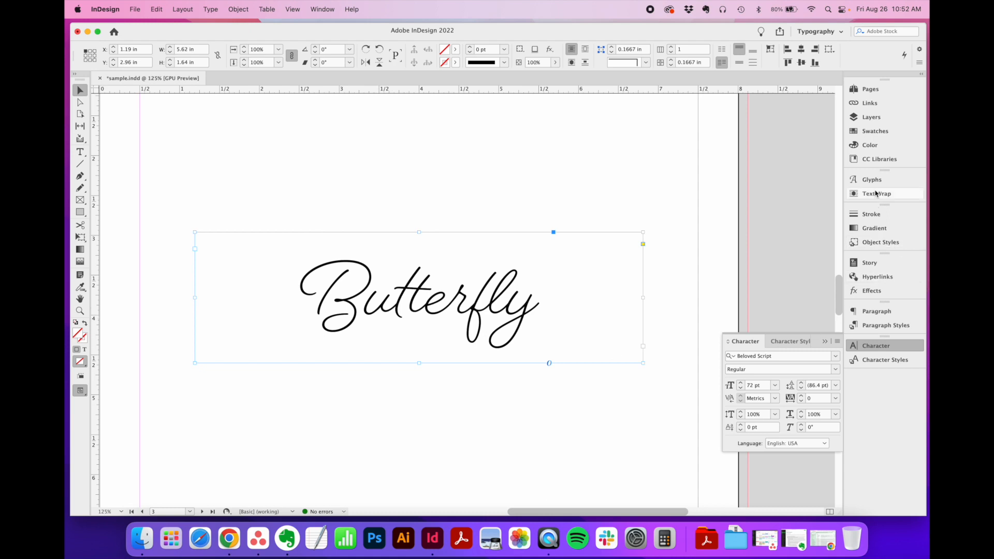
# - Replace the capital B of "Butterfly" with the Beloved Script alternate whose long swash runs under the following letters
pyautogui.click(852, 179)
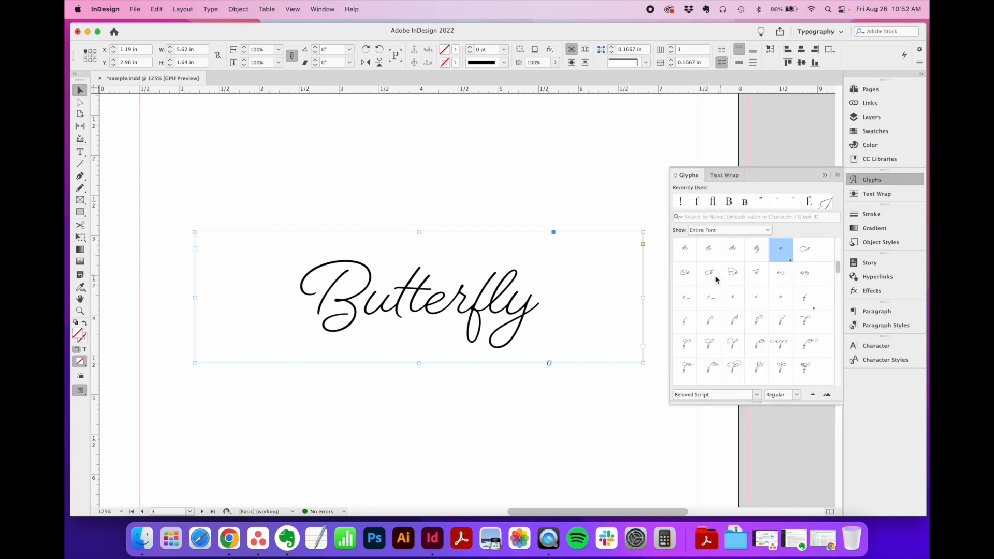
pyautogui.doubleClick(361, 299)
pyautogui.moveTo(346, 302); pyautogui.dragTo(286, 302)
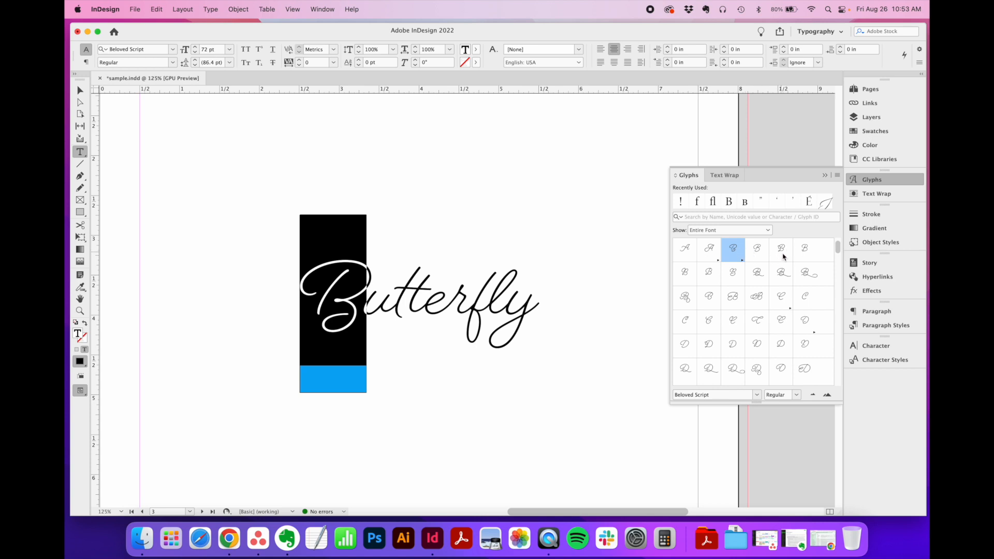
pyautogui.doubleClick(783, 280)
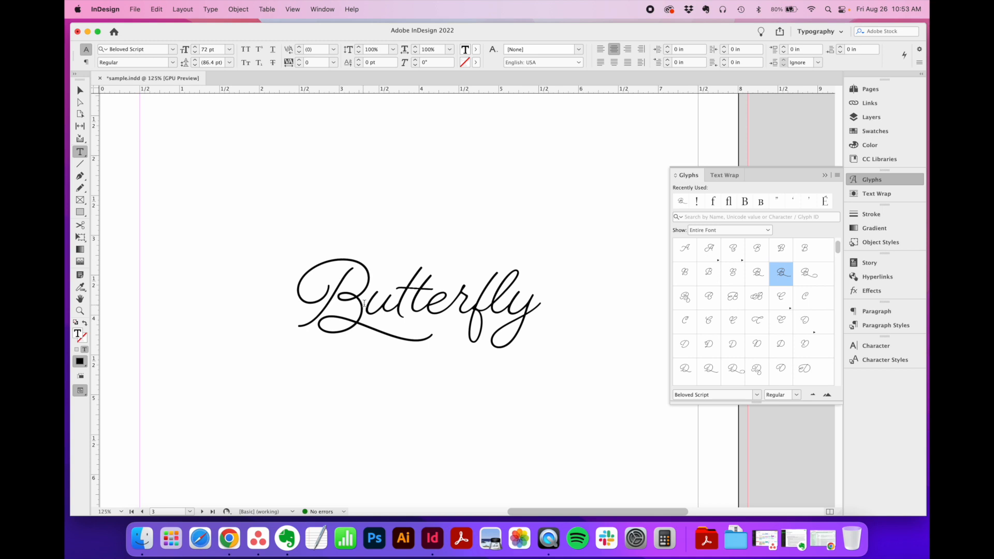
# - Replace the capital B of "Butterfly" with the plain ss04 alternate, and finally with the one whose long lower swash ends in a curl
pyautogui.moveTo(358, 306); pyautogui.dragTo(296, 303)
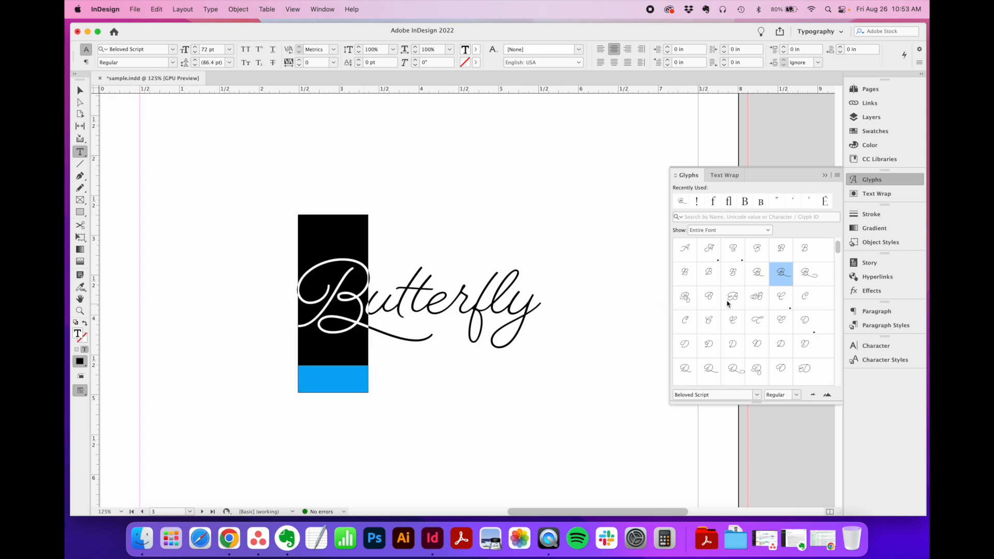
pyautogui.doubleClick(685, 272)
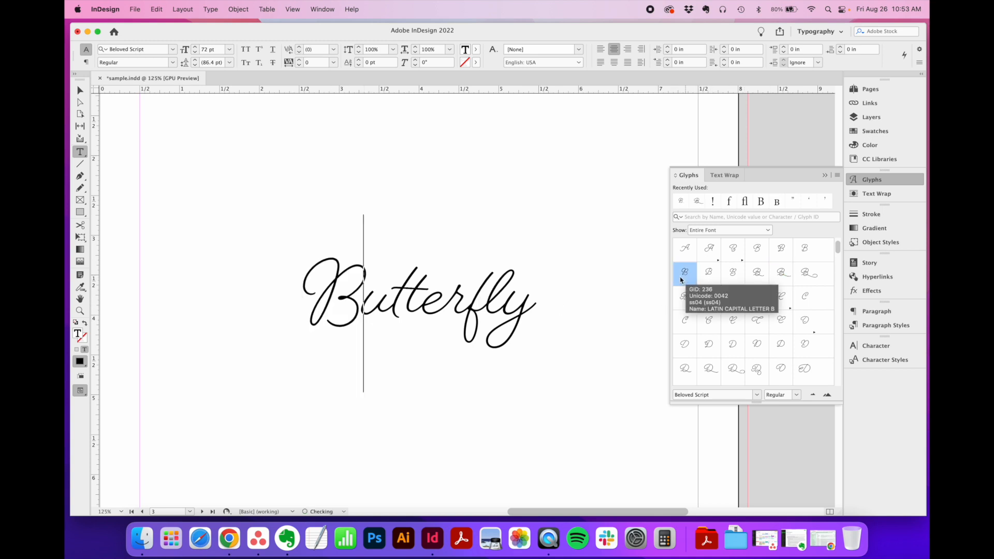
pyautogui.moveTo(357, 300); pyautogui.dragTo(303, 302)
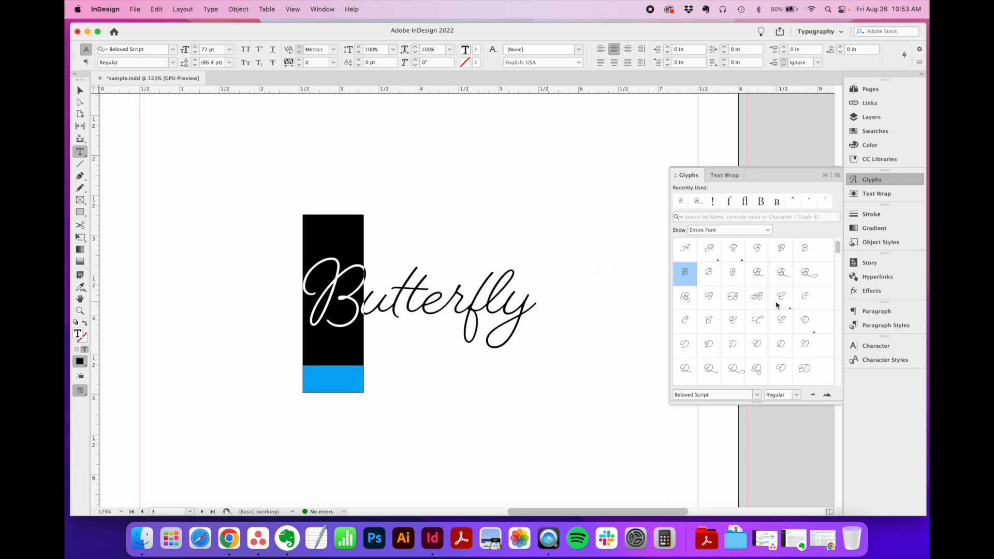
pyautogui.doubleClick(808, 280)
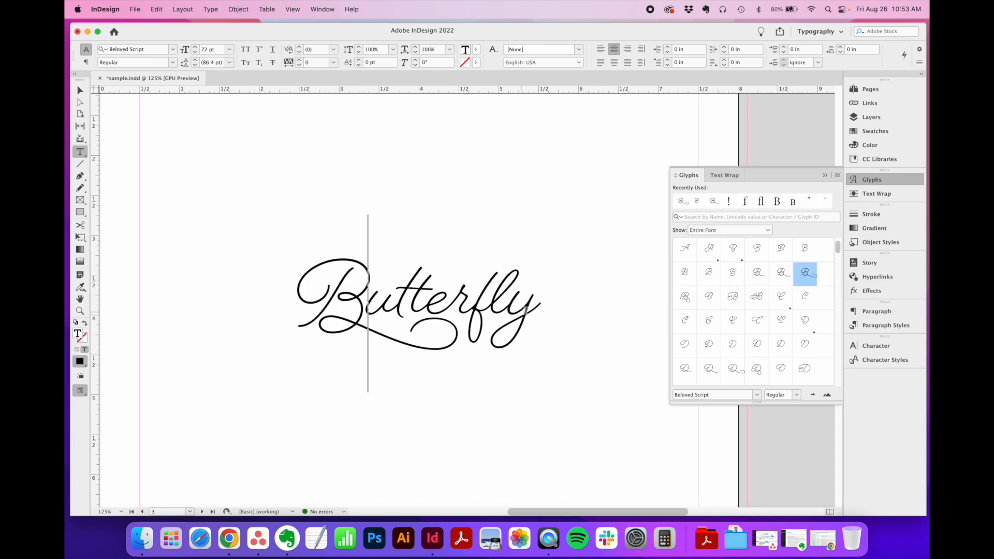
# - Replace the final y of "Butterfly" with a looped-tail alternate, settling on the simpler one whose tail sweeps just past the letter
pyautogui.moveTo(509, 312); pyautogui.dragTo(540, 311)
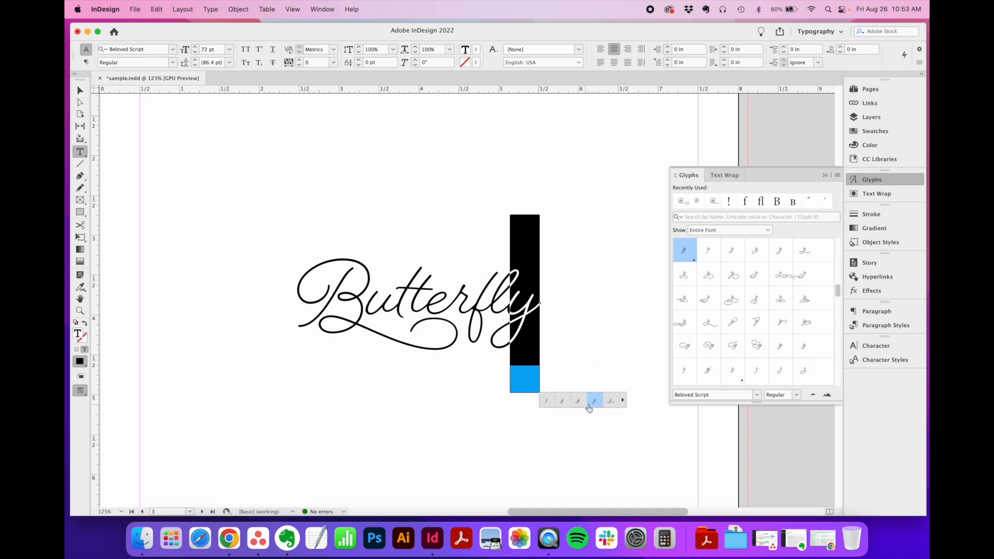
pyautogui.doubleClick(686, 276)
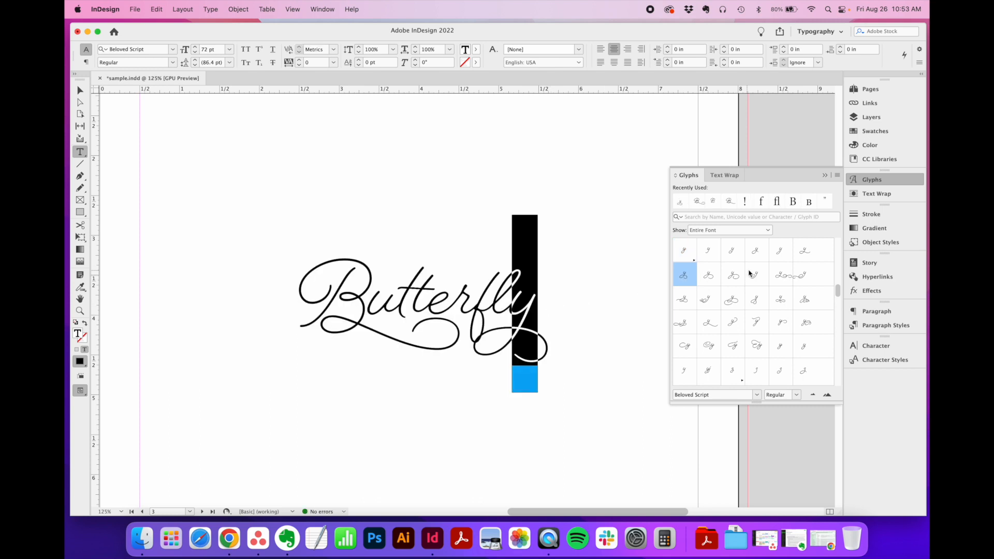
pyautogui.doubleClick(755, 251)
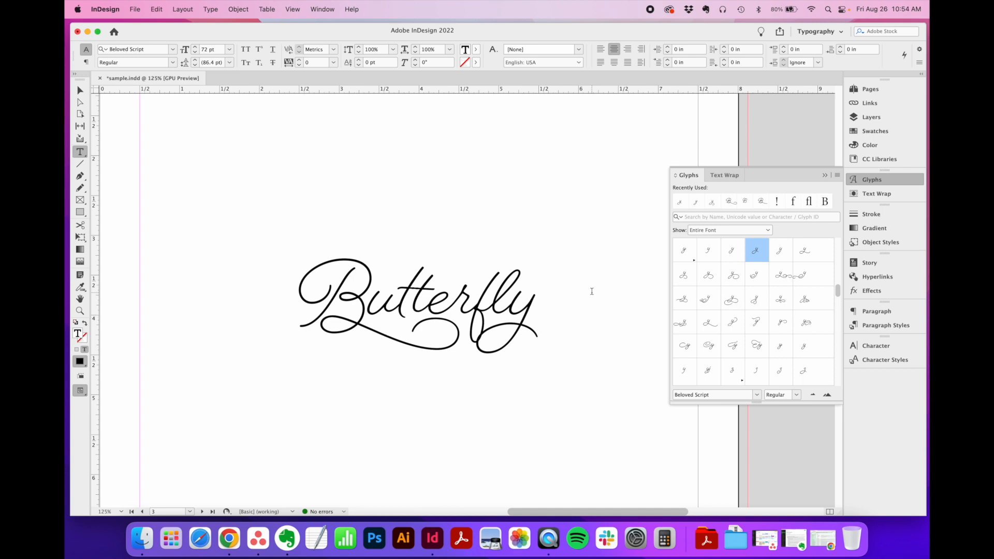
# - Limit the displayed glyphs to Symbols and try a copyright sign at the end of "Butterfly", removing it again
pyautogui.click(749, 234)
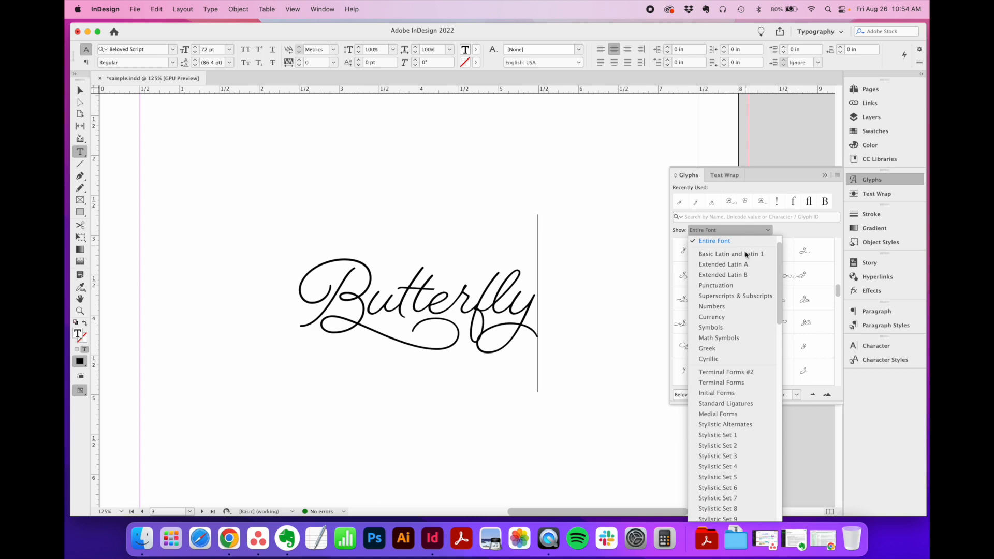
pyautogui.click(737, 329)
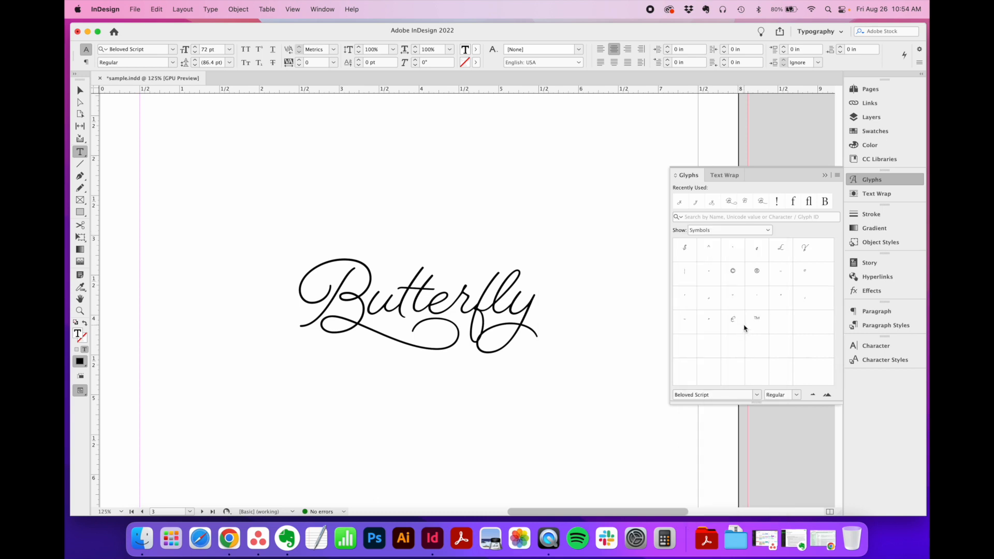
pyautogui.doubleClick(733, 272)
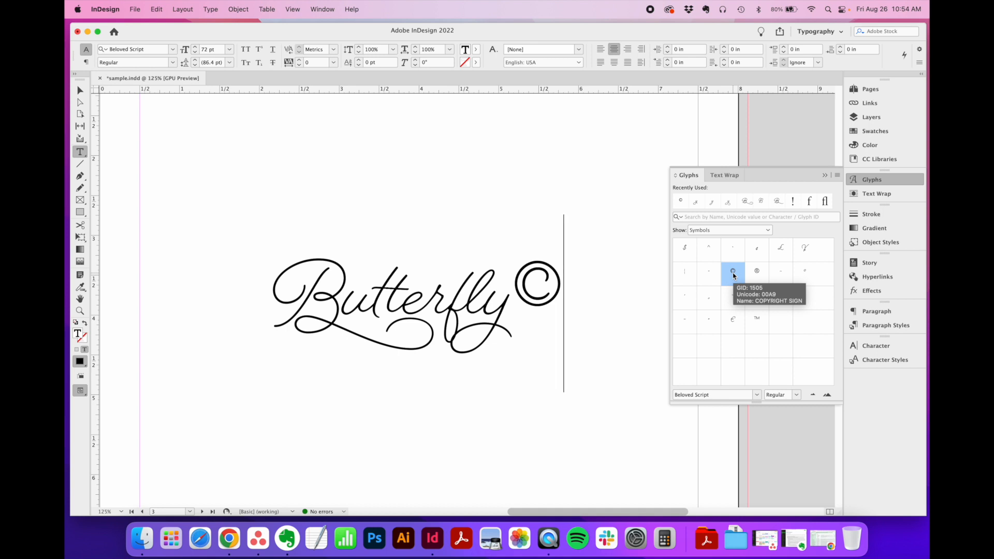
pyautogui.press('BackSpace')
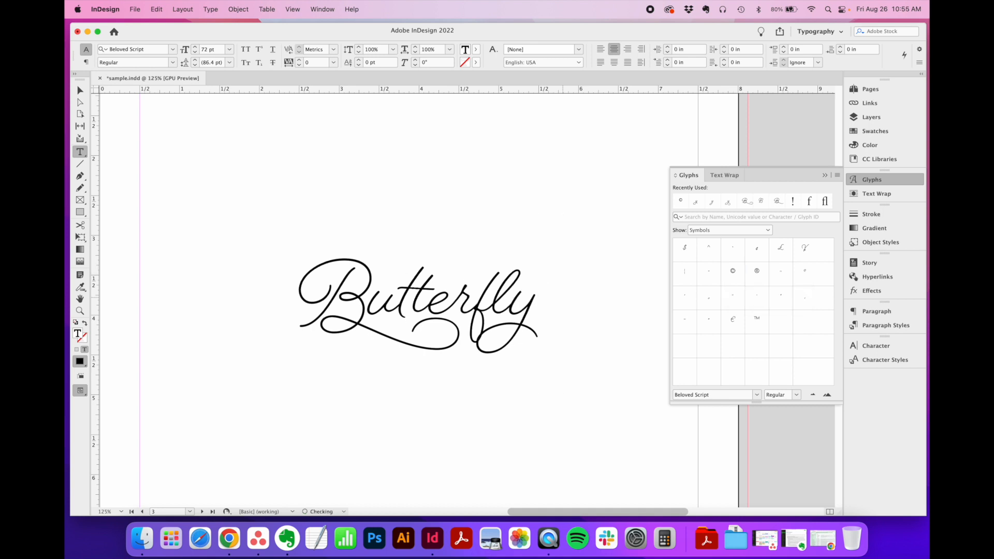
pyautogui.press('Escape')
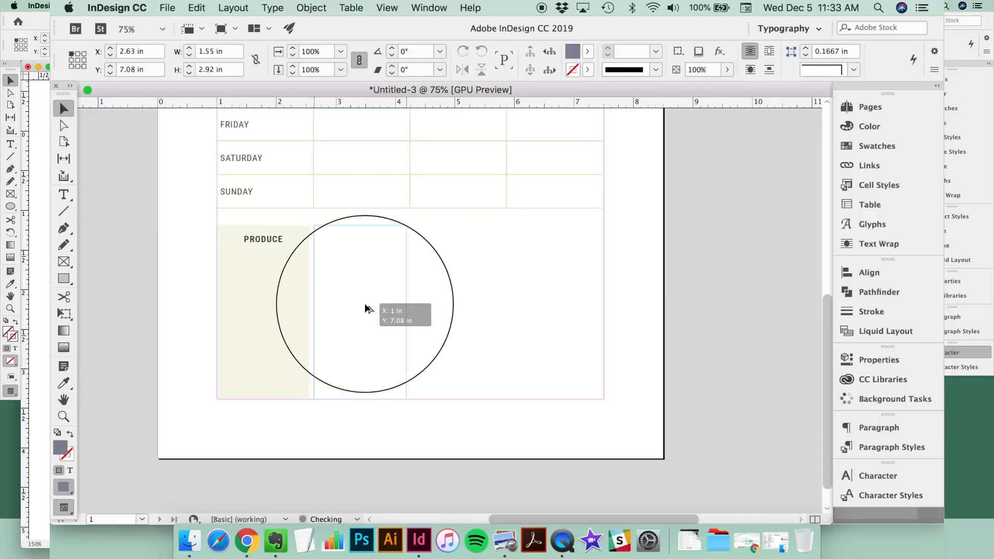
# - Duplicate the shaded "PRODUCE" column box across the empty space beside it, below the weekly table
pyautogui.moveTo(365, 310); pyautogui.dragTo(602, 311)
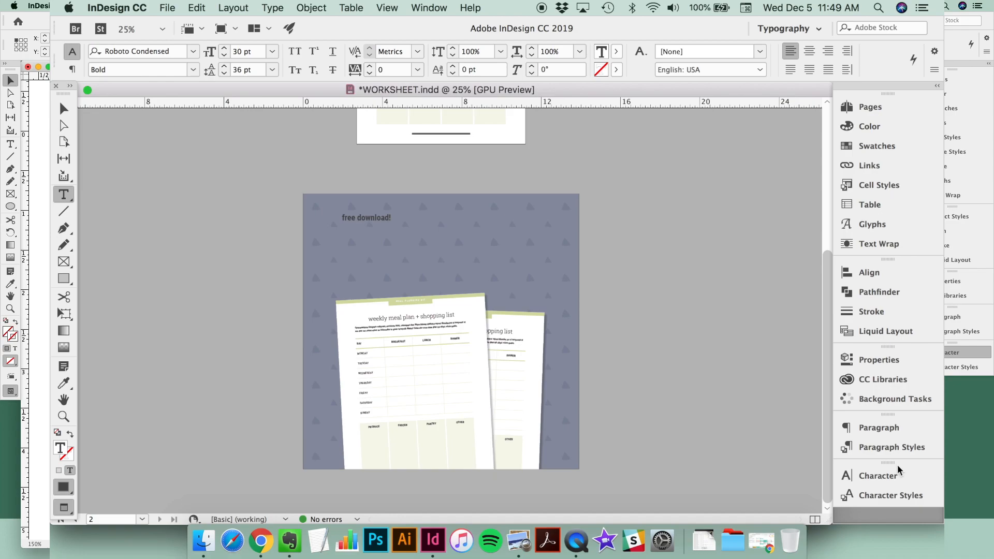
# - Restyle the "free download!" headline in a larger, thin slab-serif font and open the colour swatches for its text
pyautogui.click(878, 475)
pyautogui.click(817, 450)
pyautogui.click(795, 371)
pyautogui.click(877, 146)
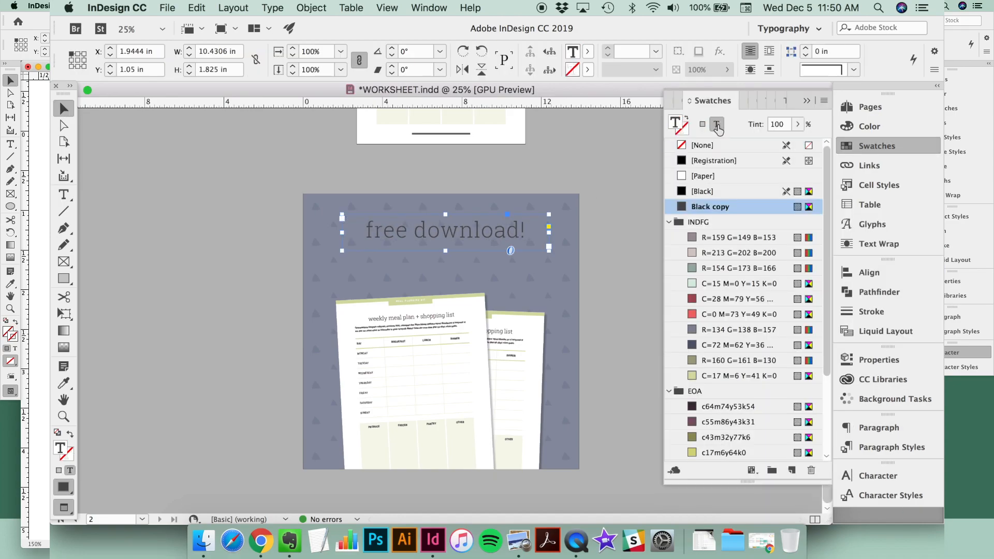